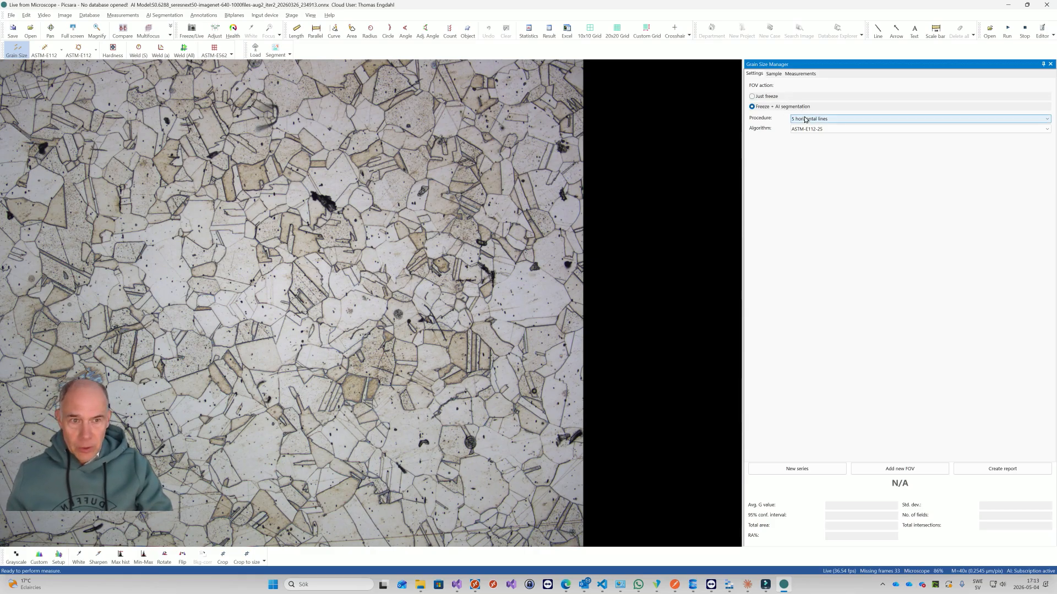
Review the available measuring procedures and calculation algorithms in the grain size settings
click(804, 120)
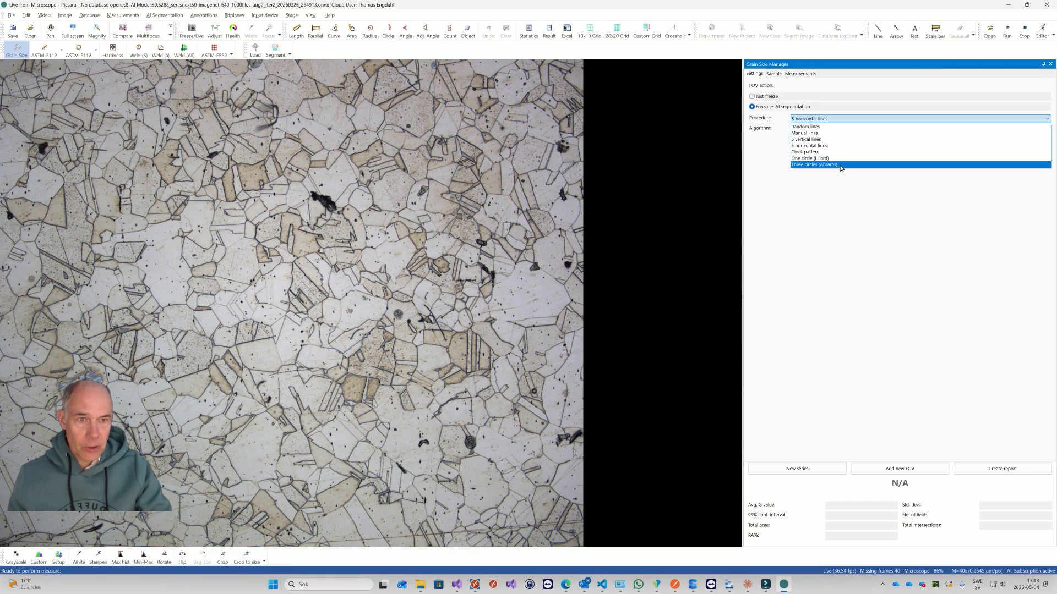
click(817, 118)
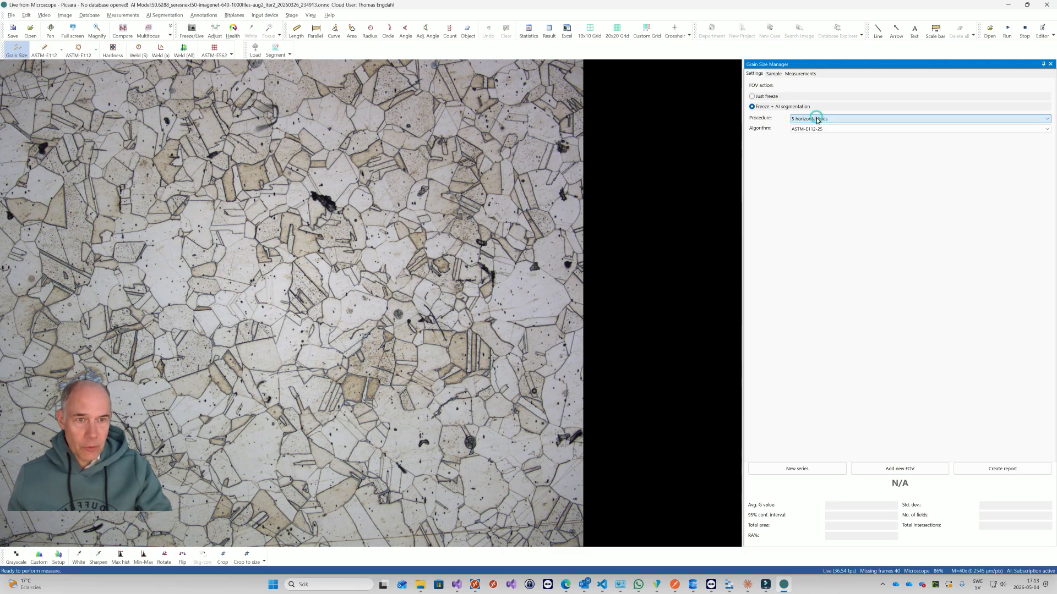
click(812, 130)
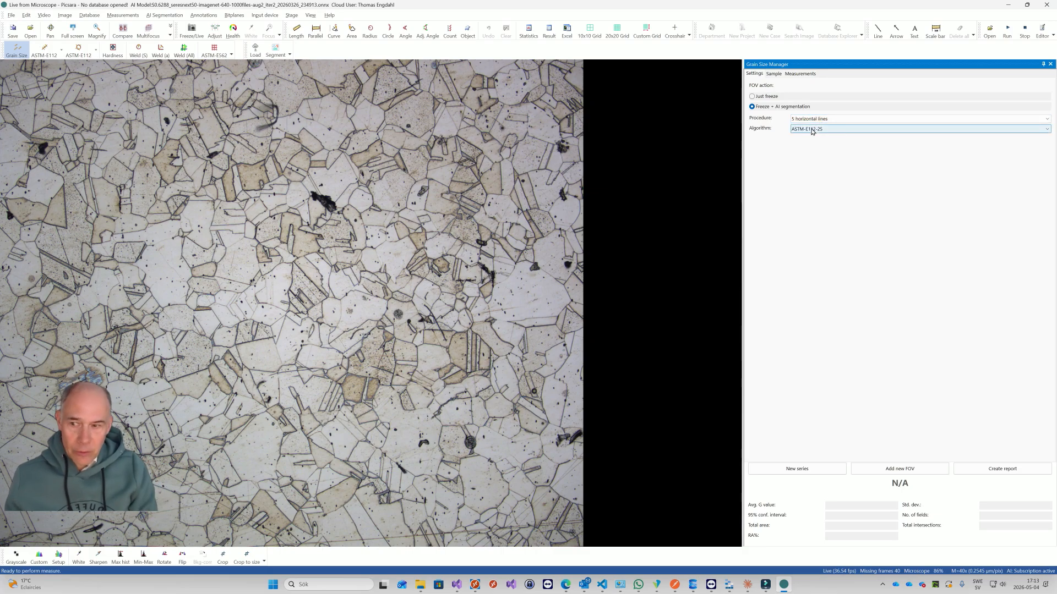
click(813, 131)
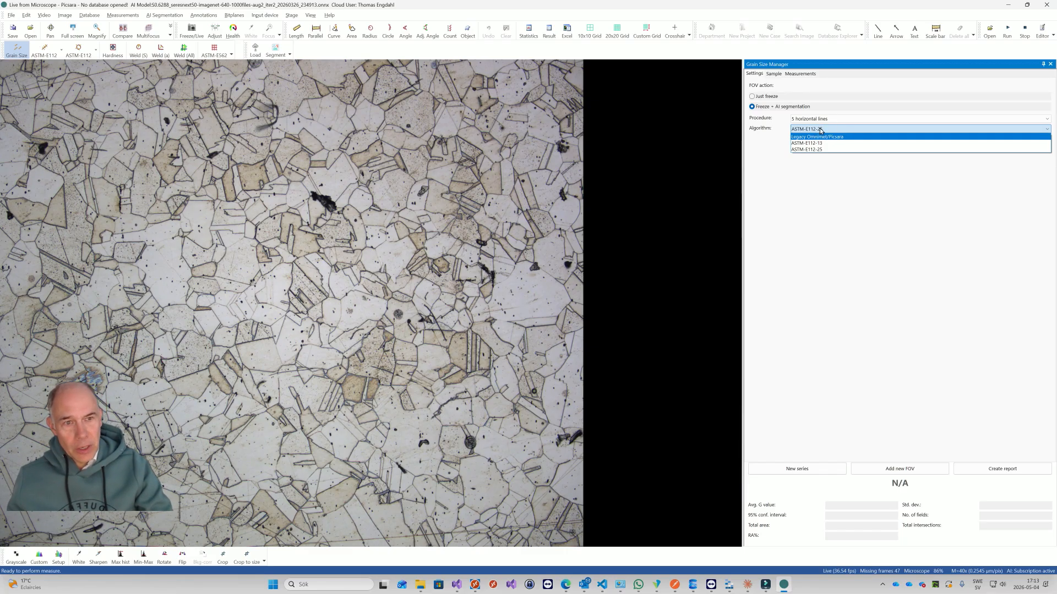
click(823, 131)
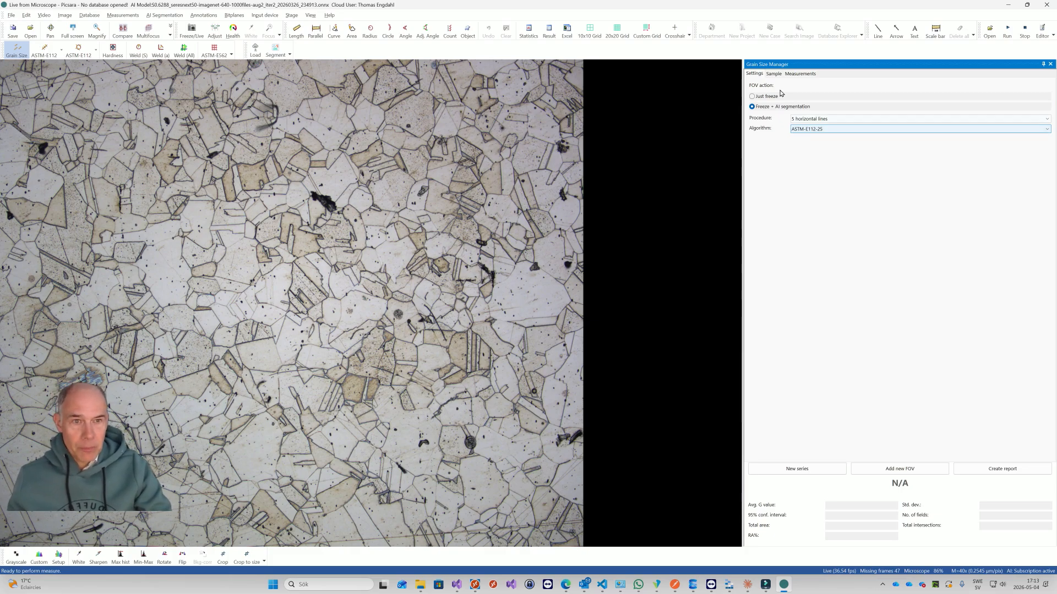
Fill in the order ID in the grain size sample information
click(773, 73)
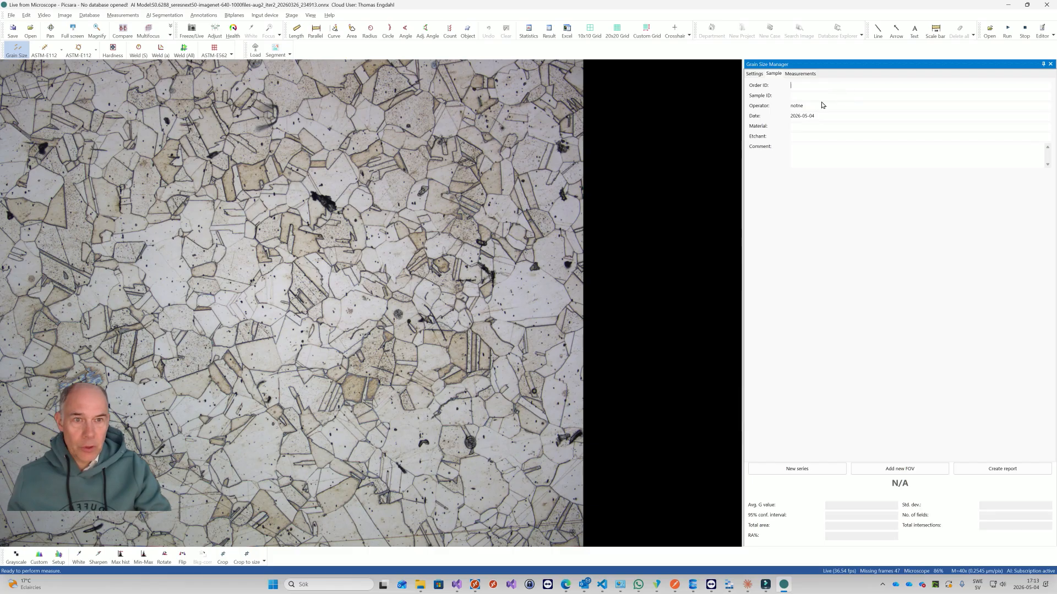
click(804, 96)
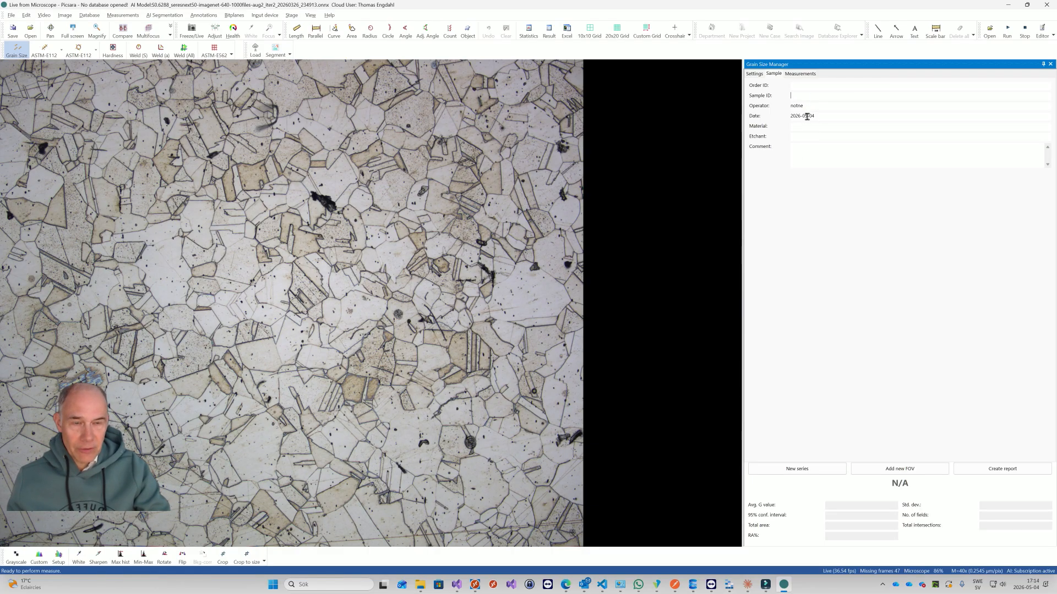
click(804, 85)
text(12)
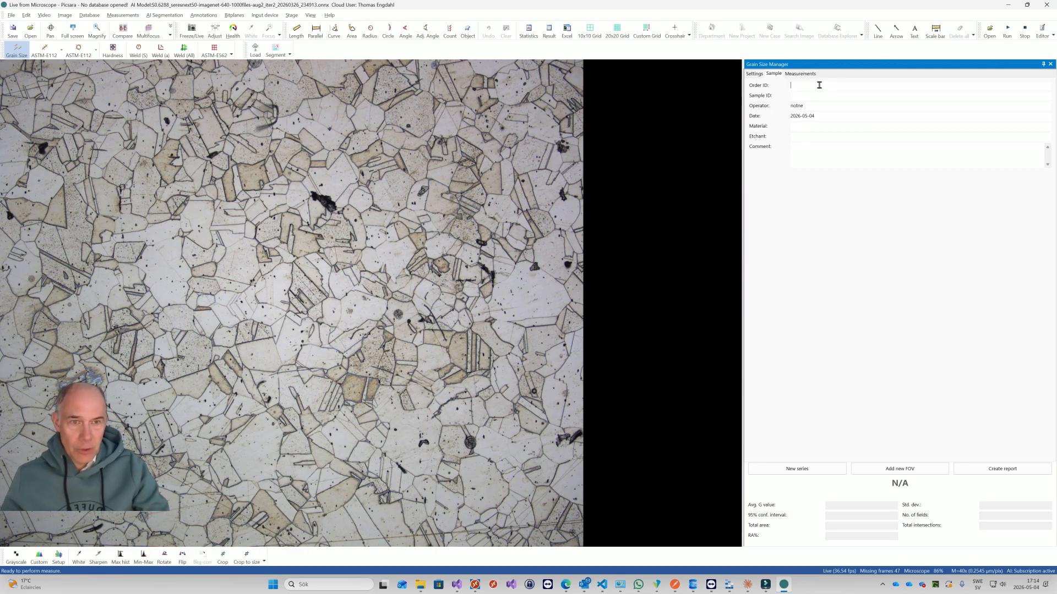
text(3456)
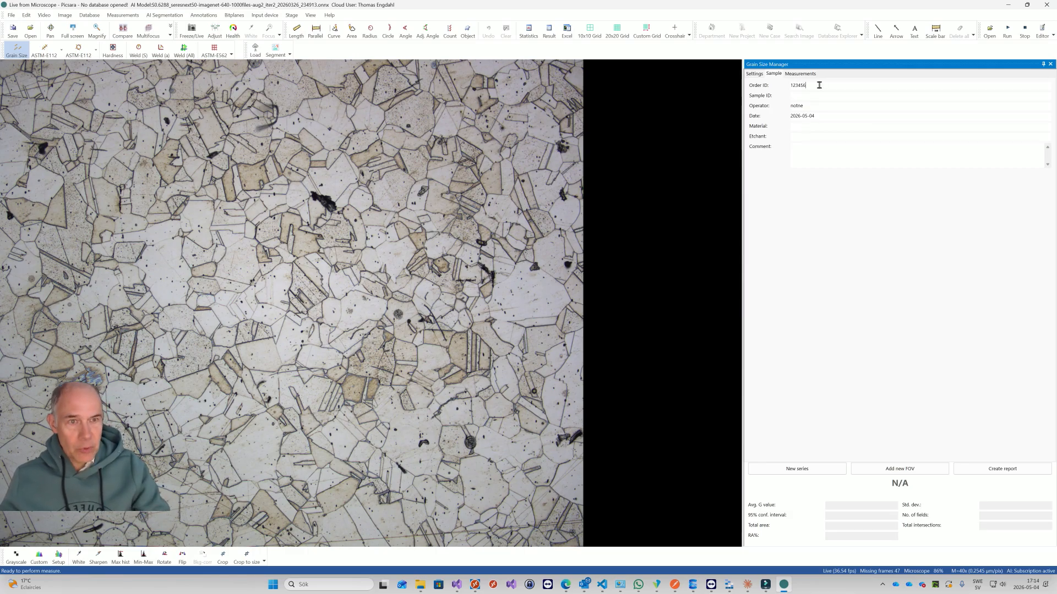
Add the first field of view to the measurements and correct the grain boundary intersections on its central horizontal line
click(802, 74)
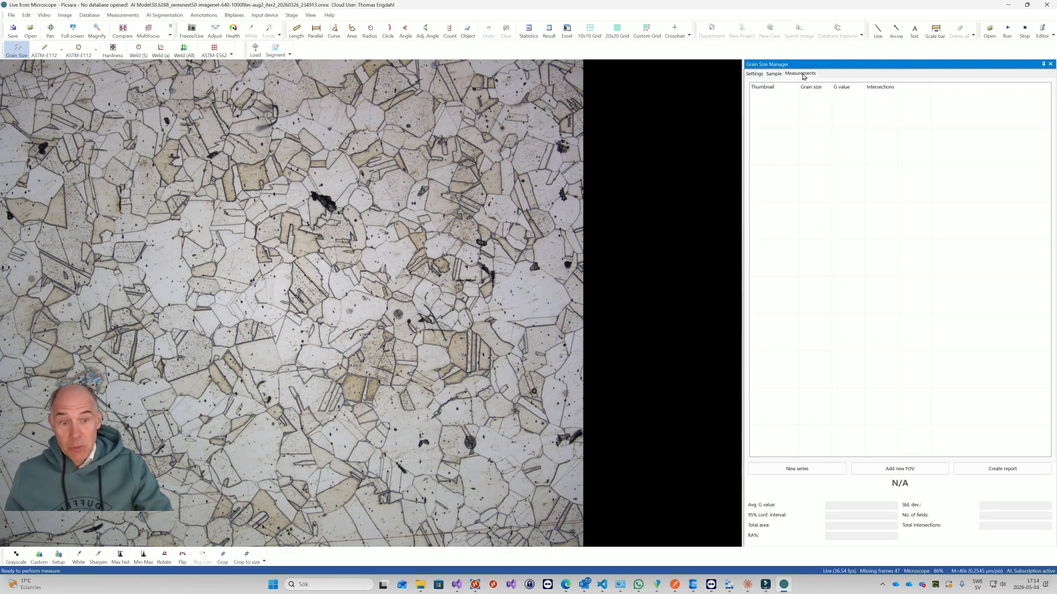
click(882, 469)
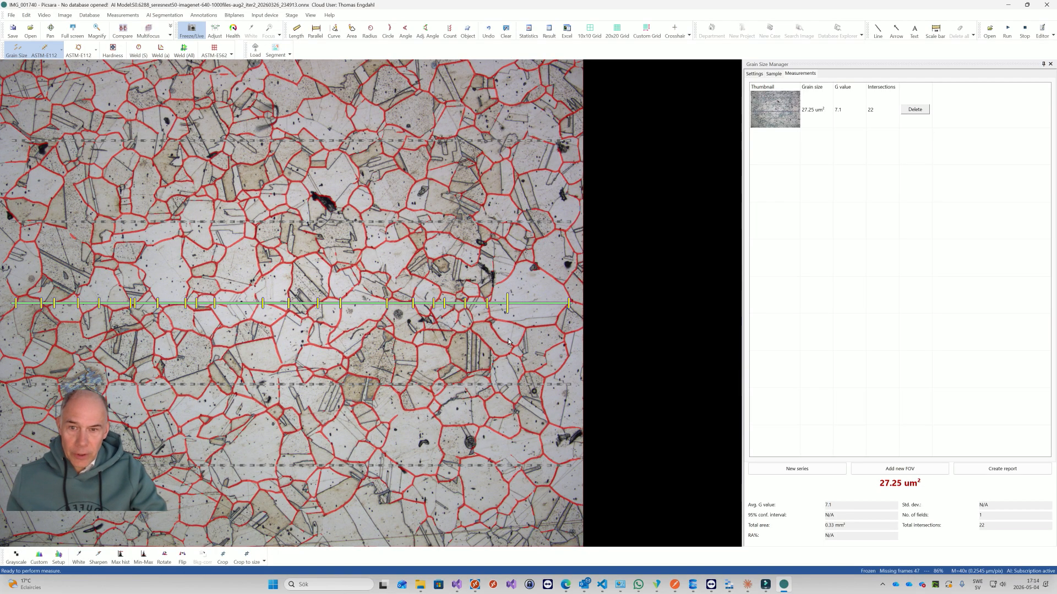
click(456, 341)
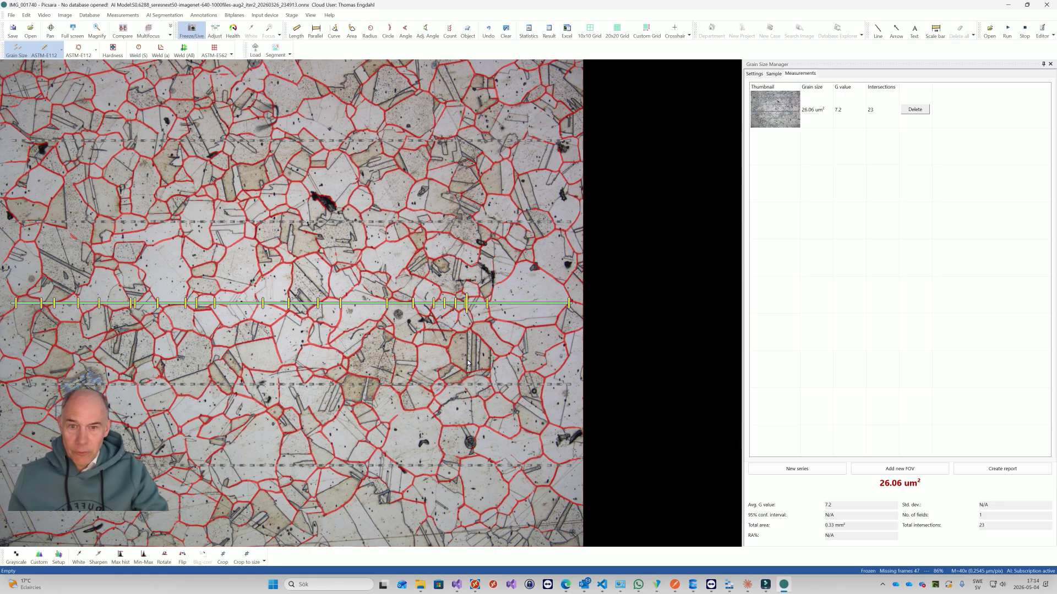
right_click(468, 363)
click(468, 368)
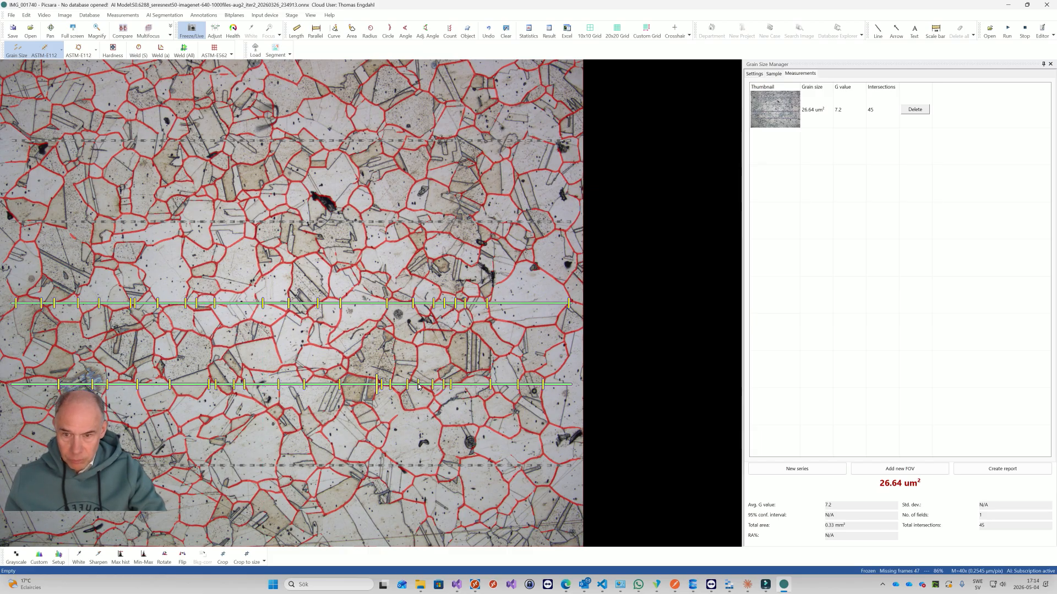
Complete and correct the grain boundary intersections on the remaining horizontal lines of the first field of view
click(540, 222)
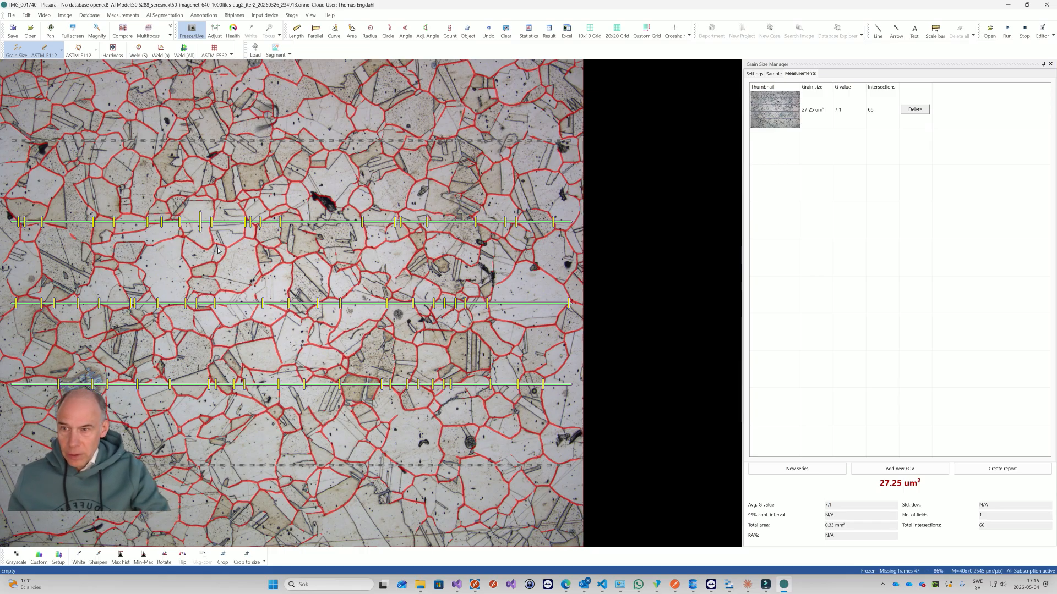
click(445, 308)
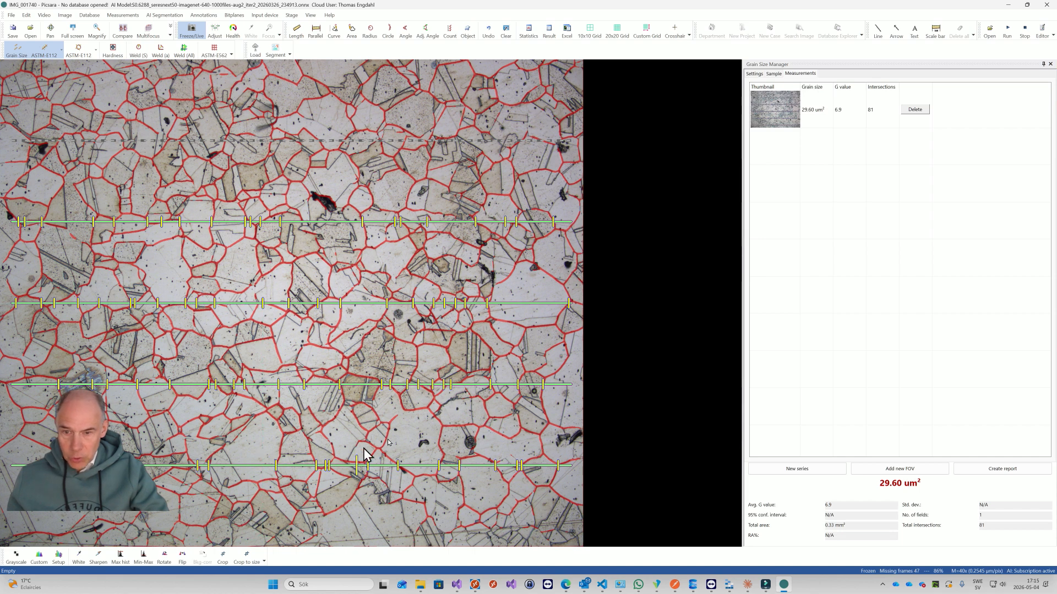
click(381, 349)
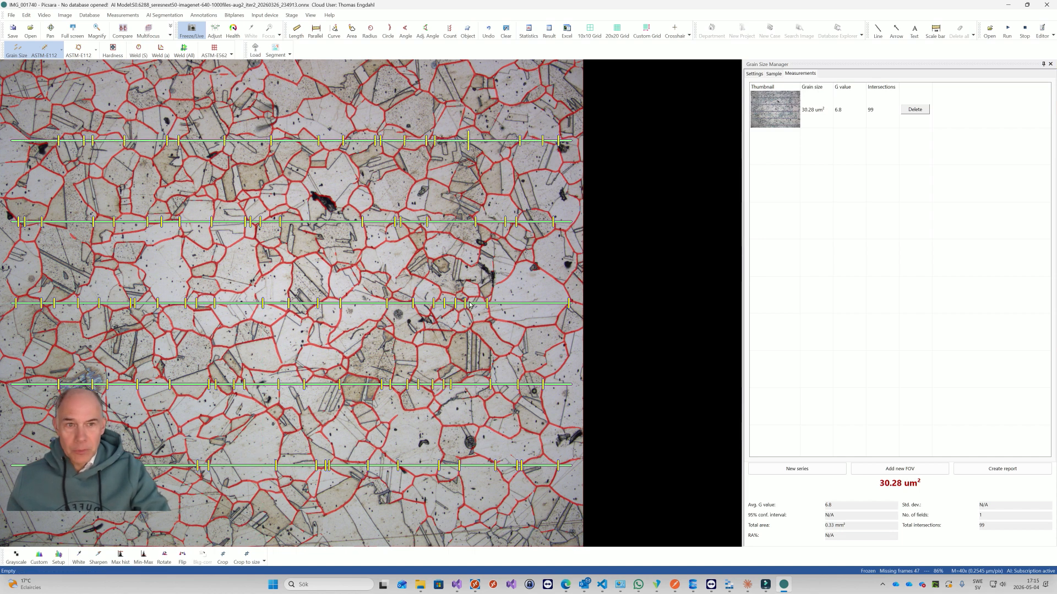
click(300, 270)
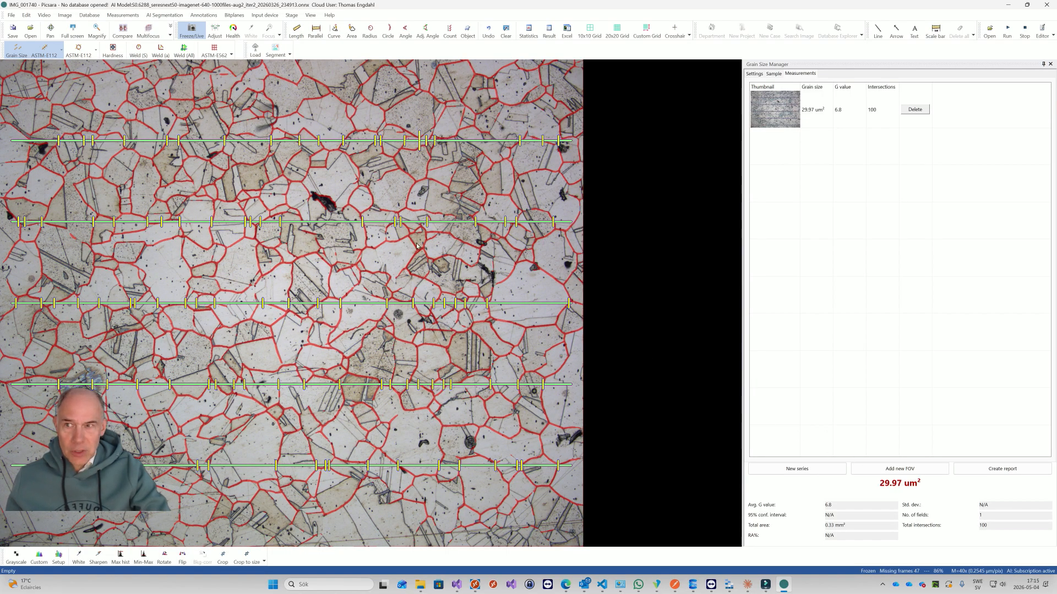
Return to the live image, add a second field of view at a new sample area and correct its first intersections
click(192, 29)
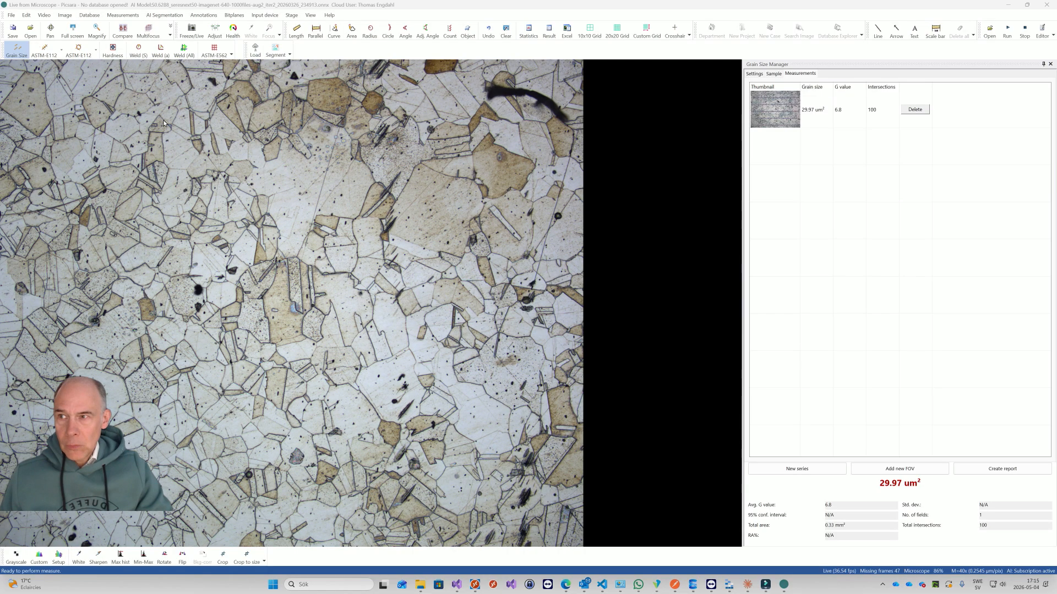
click(884, 465)
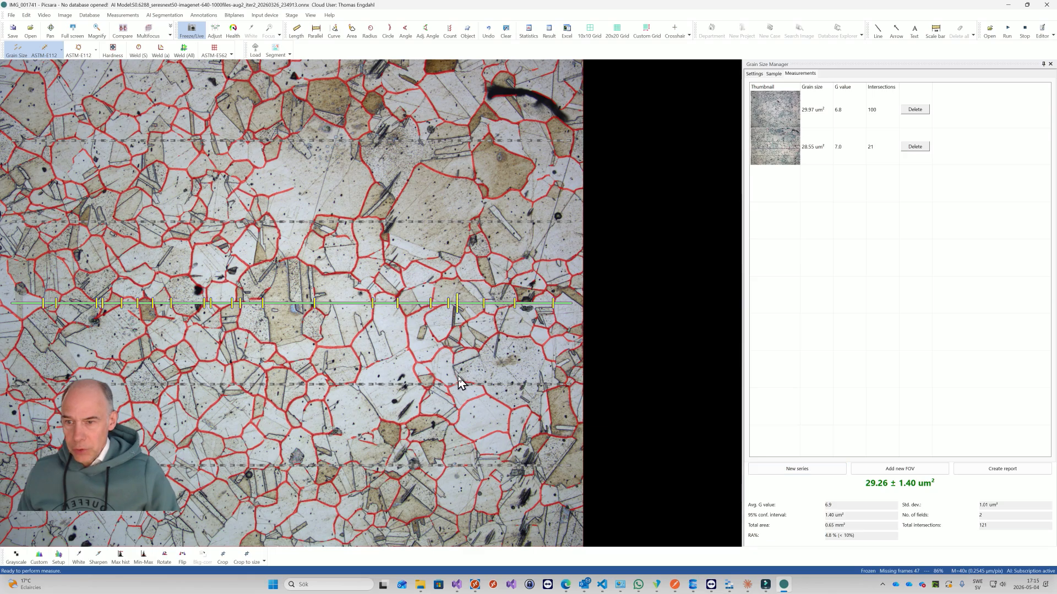
right_click(439, 373)
right_click(439, 373)
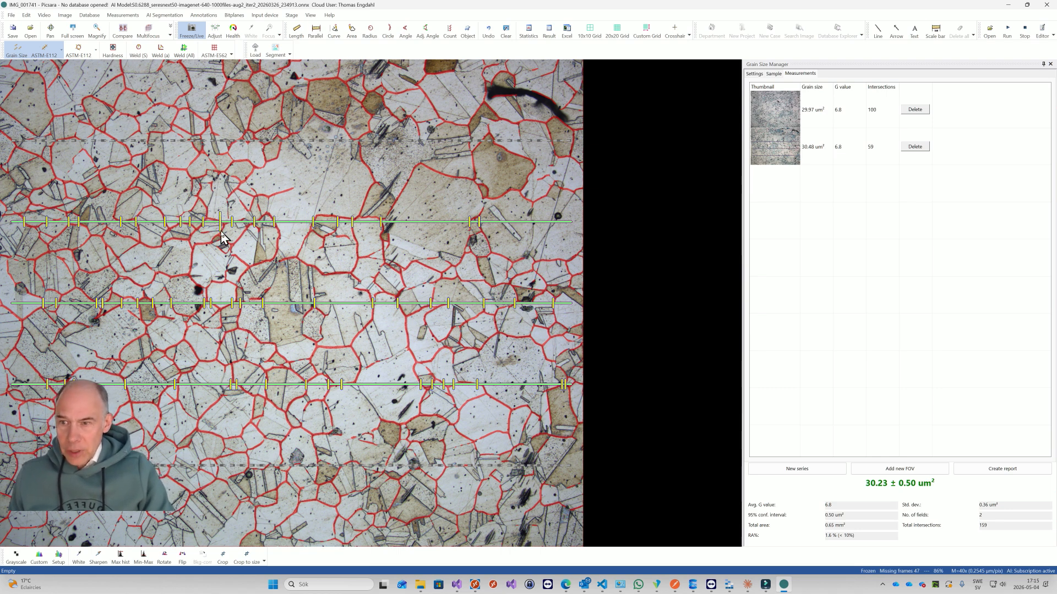
Correct the intersections on the second field's upper lines, adding missed grain boundaries and removing false ones until all five lines are measured
right_click(352, 235)
click(353, 265)
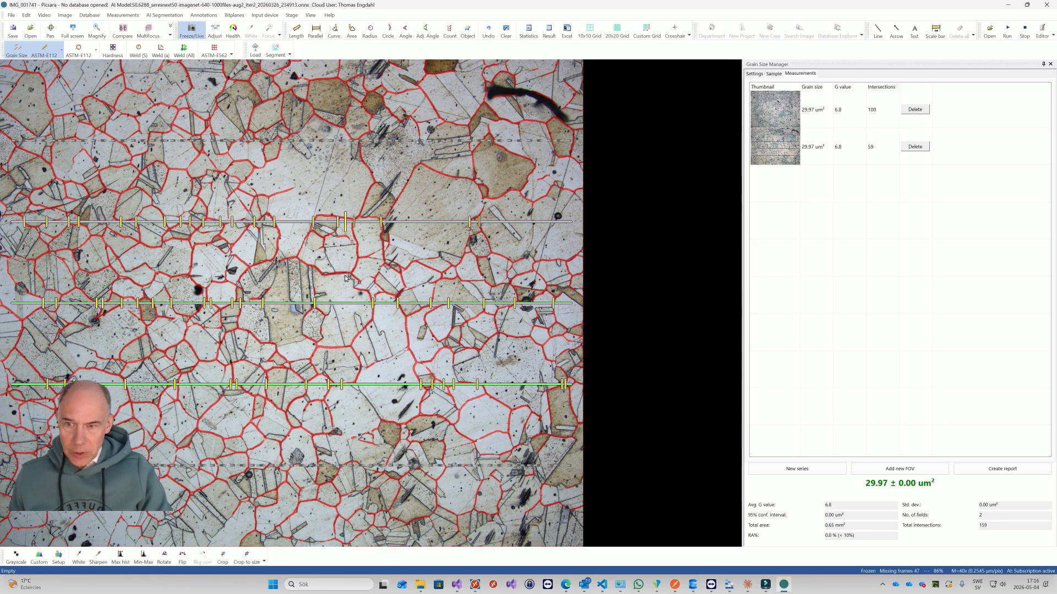
scroll(345, 220, up, 2)
scroll(460, 245, down, 2)
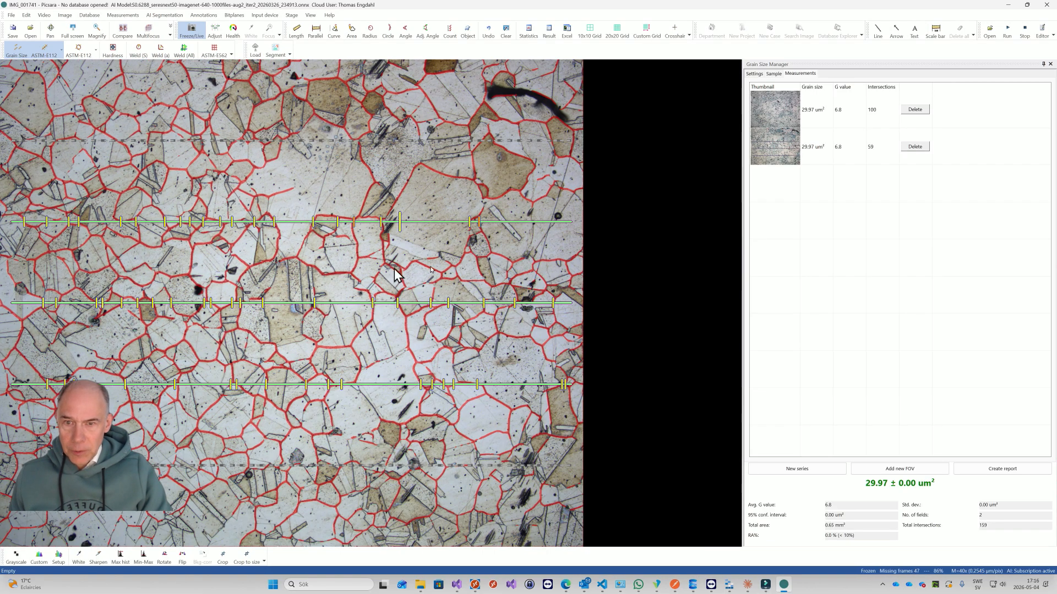
click(480, 268)
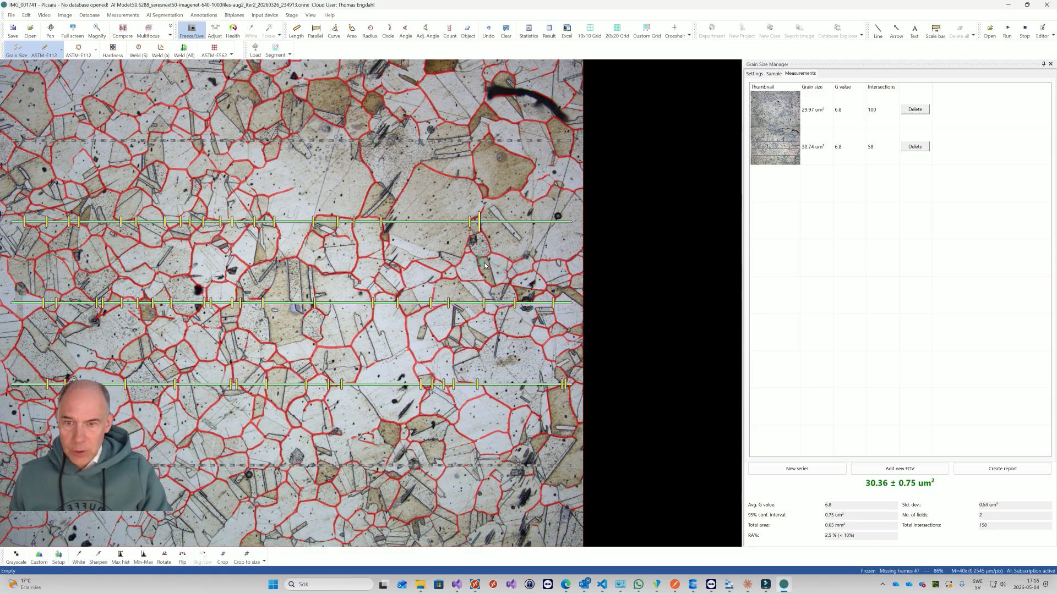
click(481, 266)
right_click(552, 276)
right_click(533, 273)
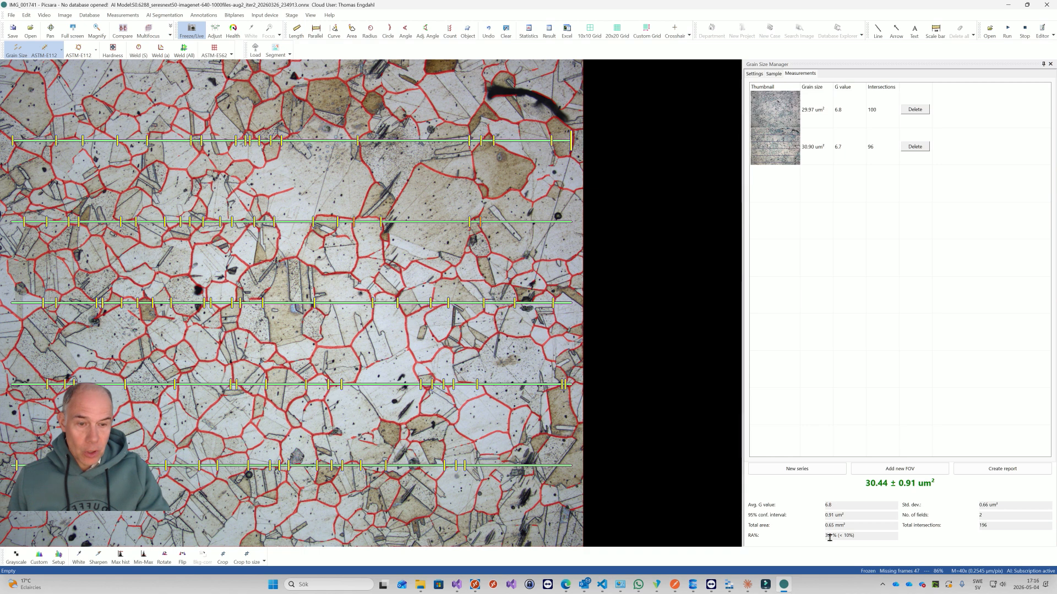
Check the series' relative accuracy and total intersections, and create the grain size report
drag(860, 538, 822, 540)
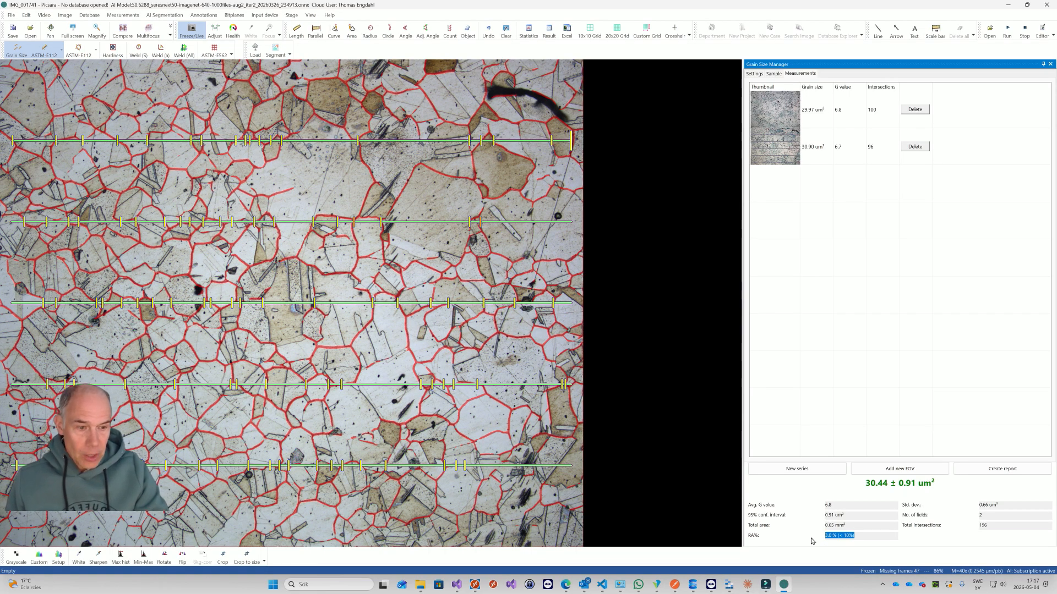
double_click(995, 526)
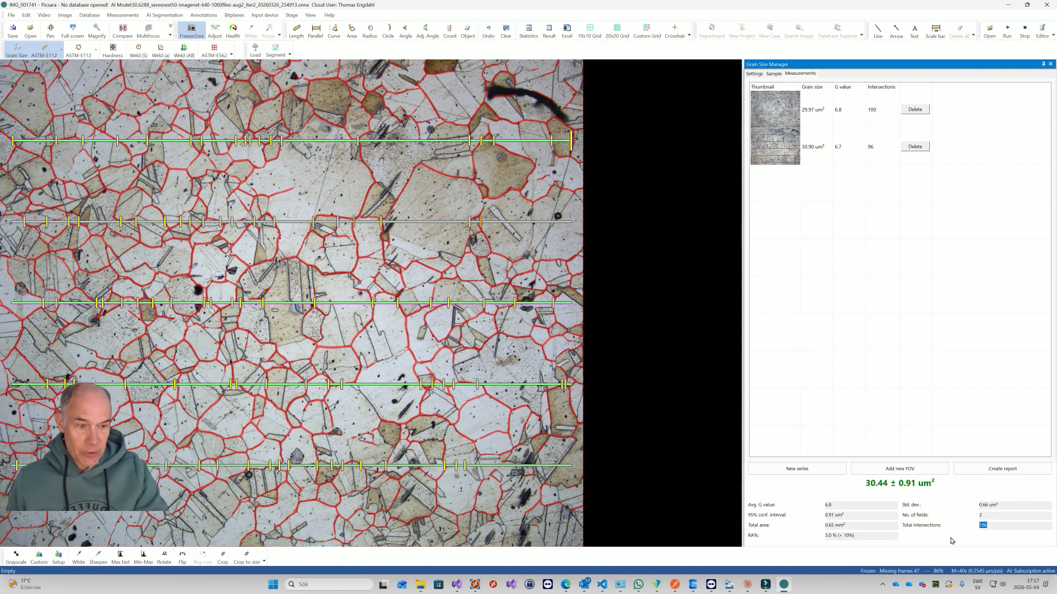
click(991, 469)
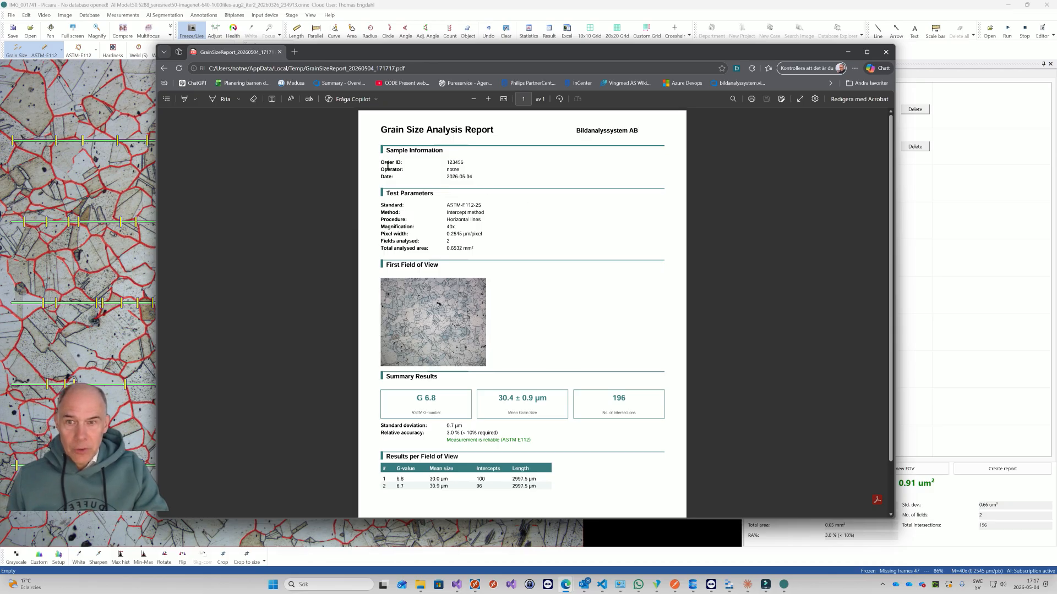
Review the report's sample information, test parameters, summary results and results per field of view
drag(444, 160, 475, 168)
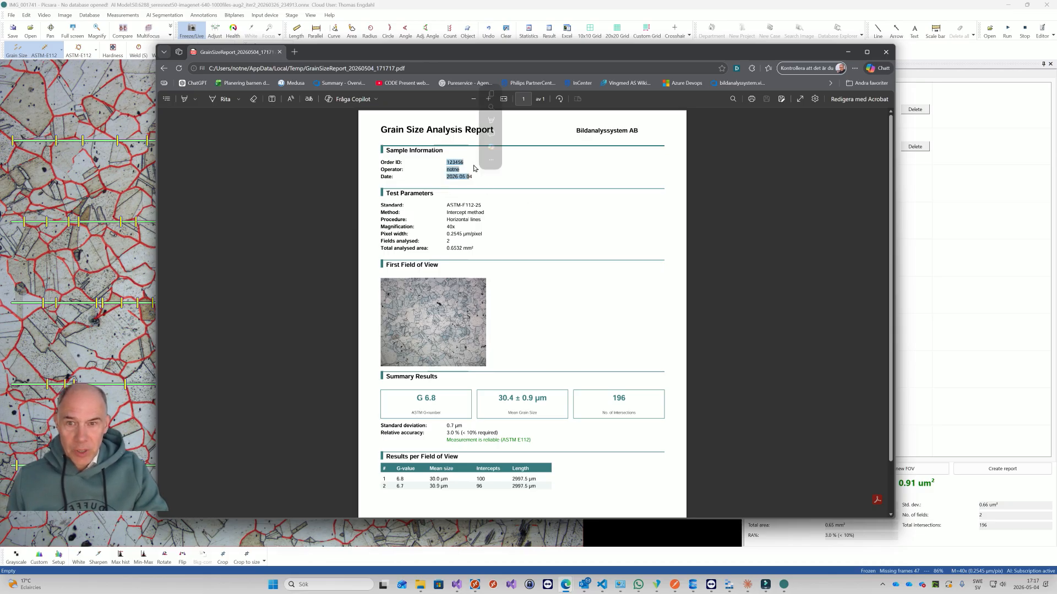
click(442, 180)
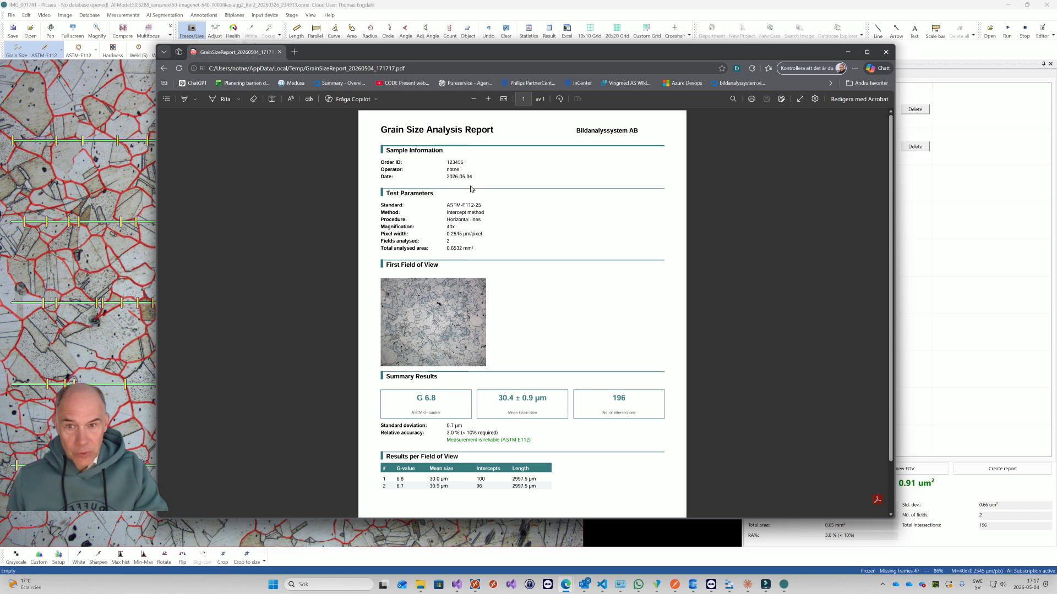
drag(445, 203, 495, 213)
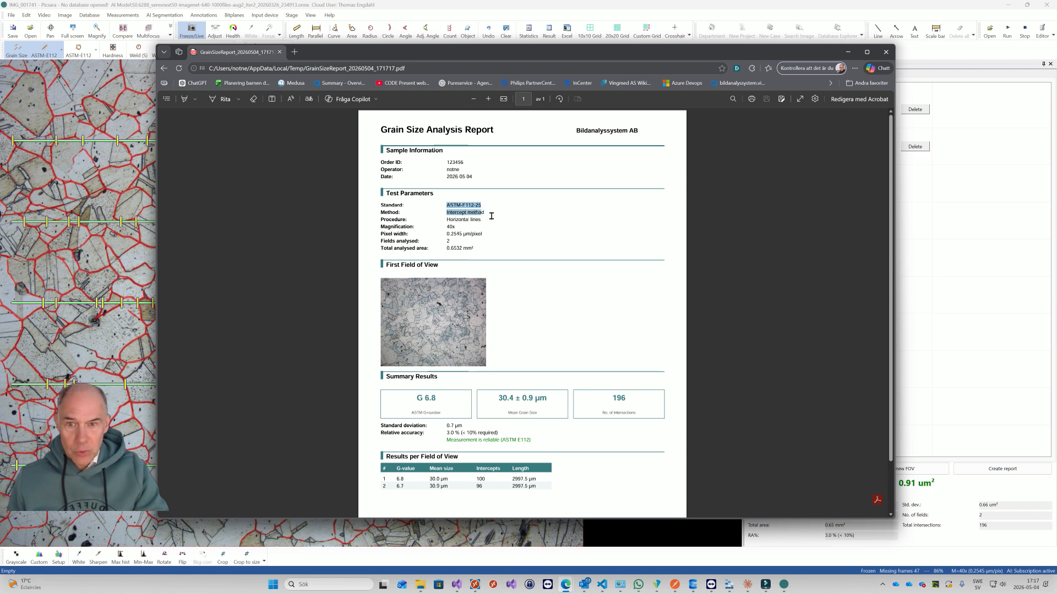
click(481, 221)
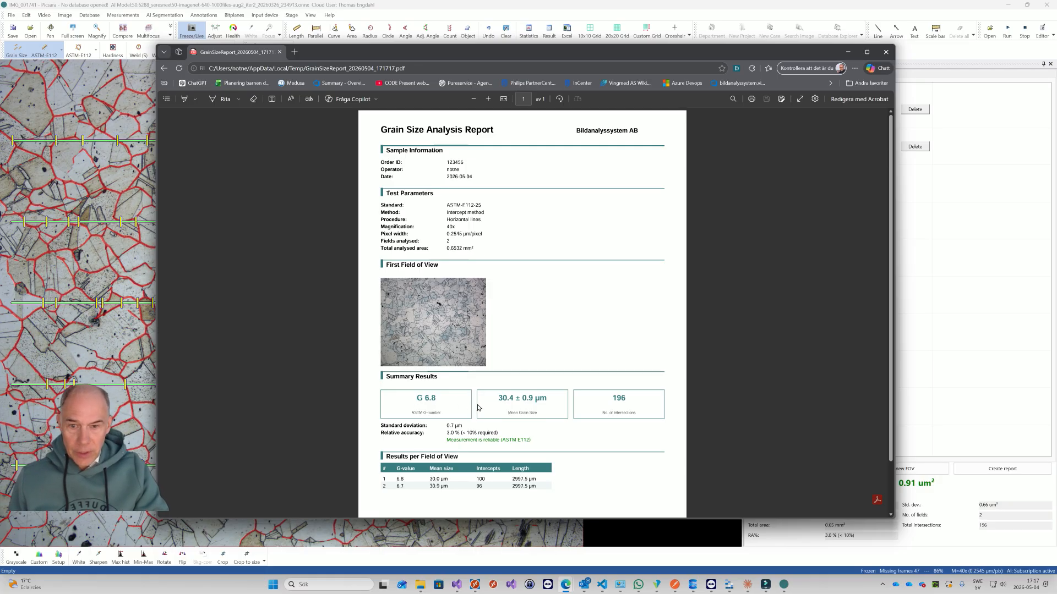
scroll(618, 404, down, 2)
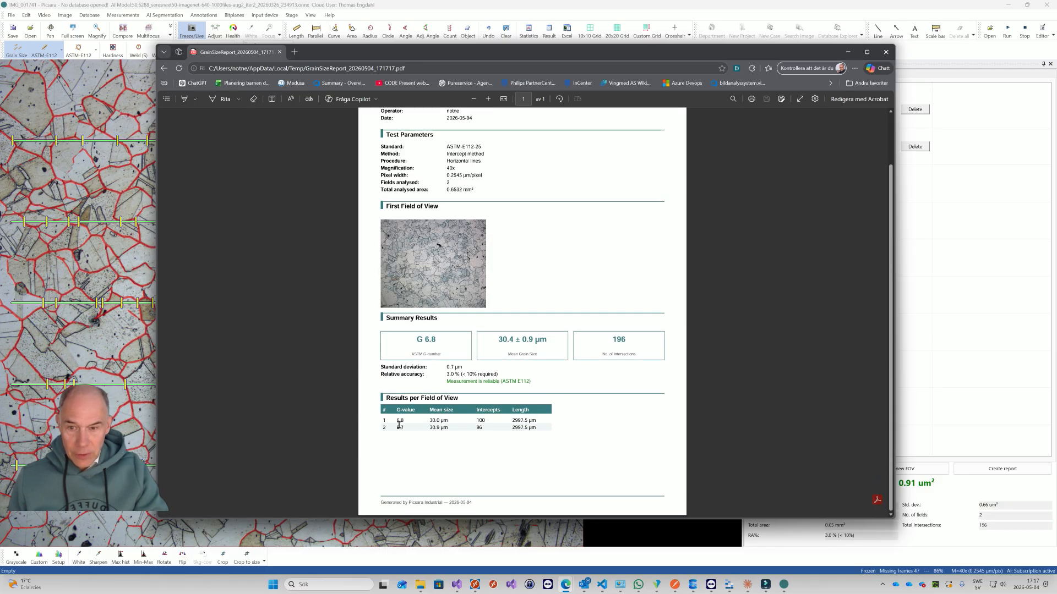